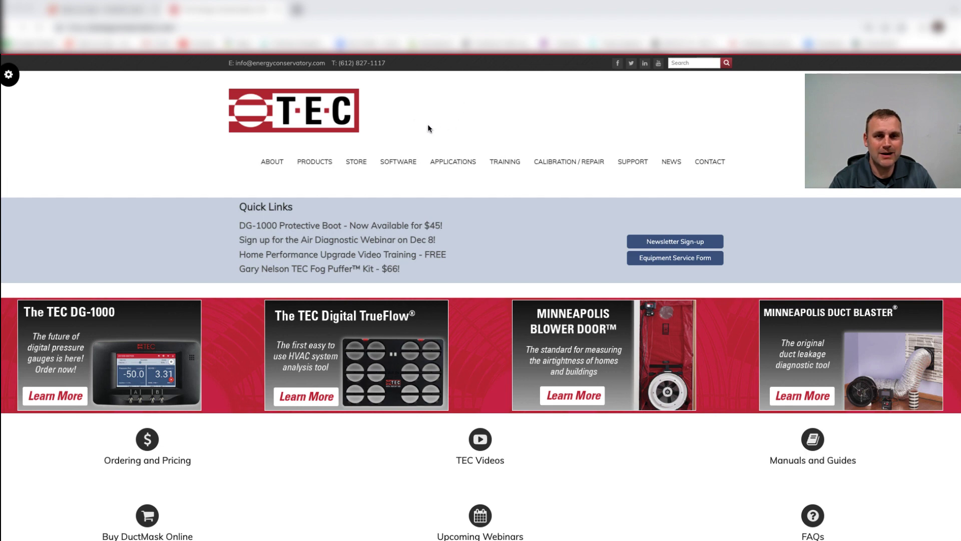
Go to the Support section and on to the TEC Smart Calculators page
{"action": "left_click", "coordinate": [638, 161]}
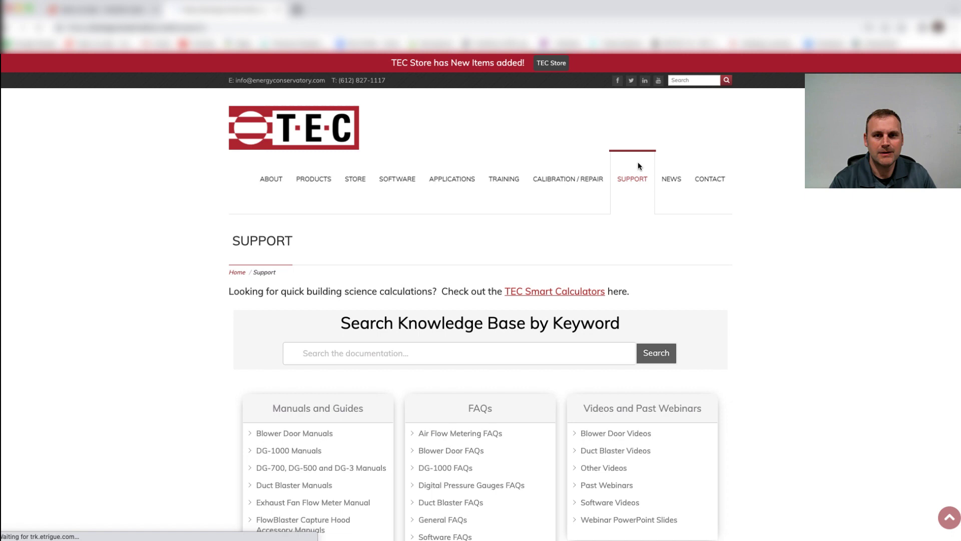
{"action": "scroll", "coordinate": [176, 244], "scroll_direction": "down", "scroll_amount": 1}
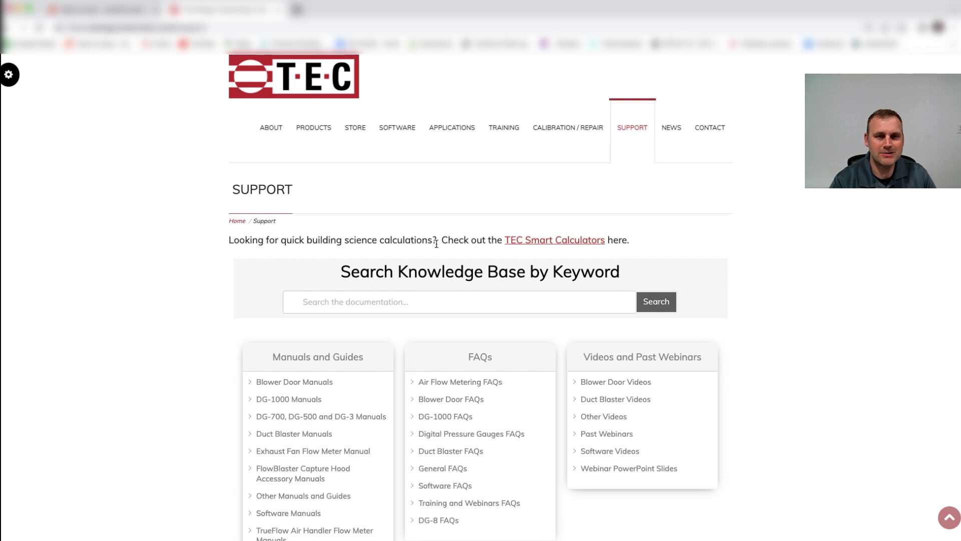
{"action": "left_click", "coordinate": [563, 242]}
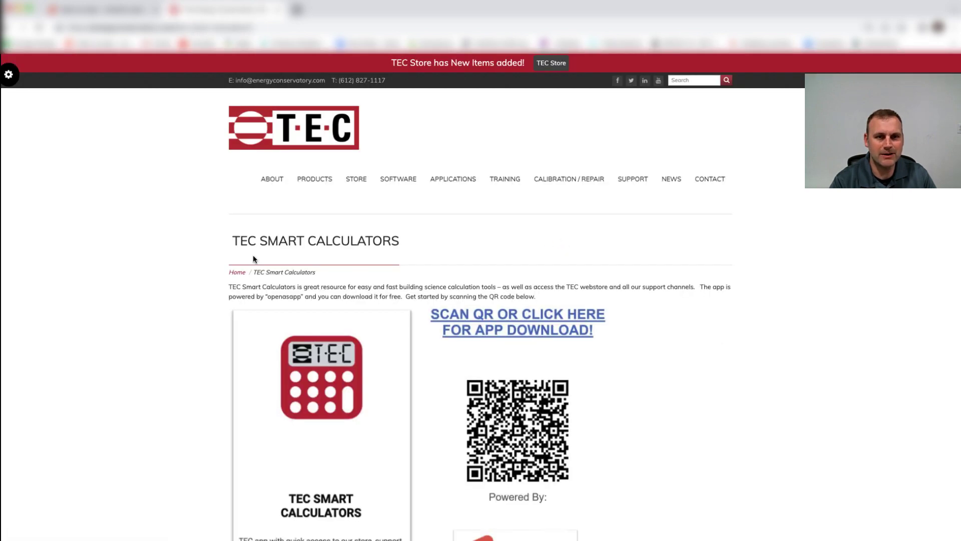
{"action": "scroll", "coordinate": [184, 271], "scroll_direction": "down", "scroll_amount": 2}
{"action": "scroll", "coordinate": [172, 270], "scroll_direction": "down", "scroll_amount": 1}
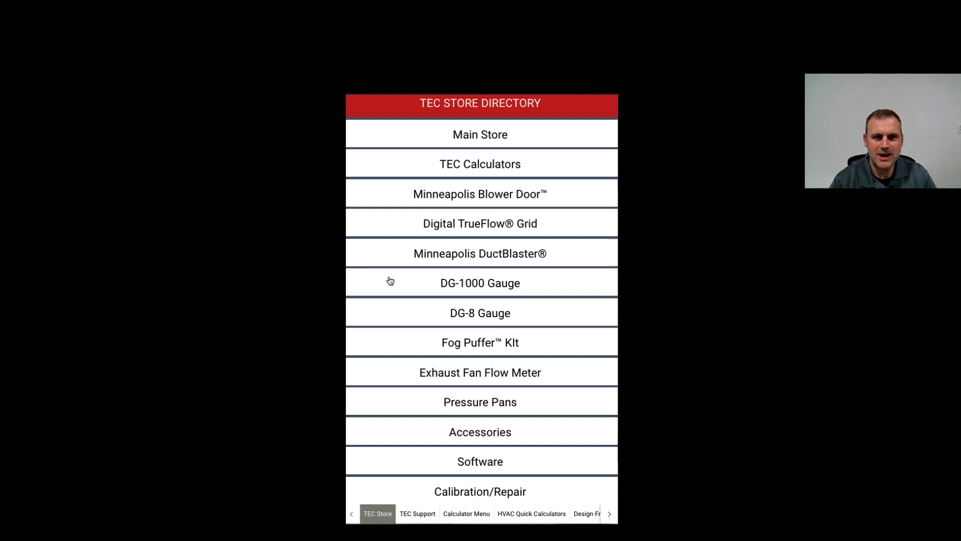
{"action": "scroll", "coordinate": [389, 280], "scroll_direction": "up", "scroll_amount": 3}
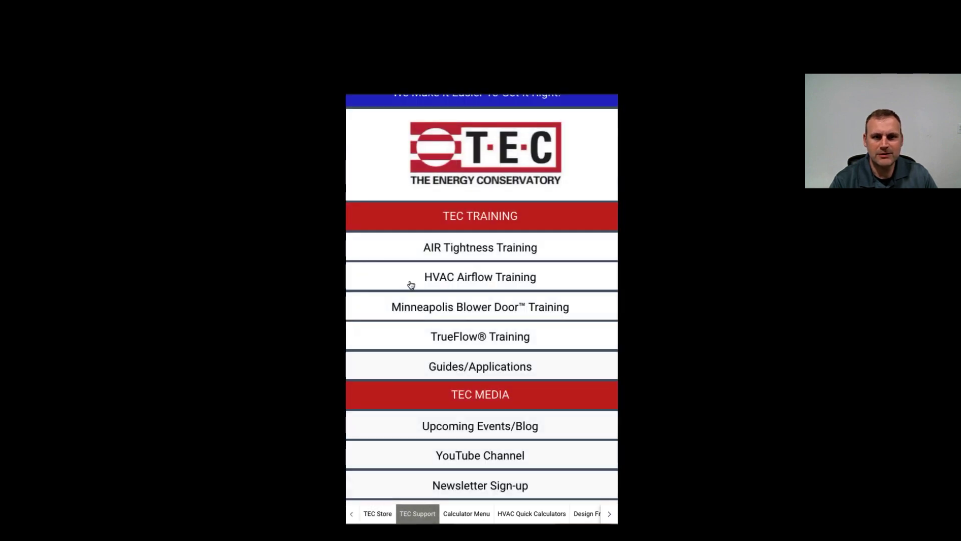
{"action": "scroll", "coordinate": [410, 286], "scroll_direction": "down", "scroll_amount": 2}
{"action": "scroll", "coordinate": [412, 301], "scroll_direction": "down", "scroll_amount": 1}
{"action": "scroll", "coordinate": [419, 331], "scroll_direction": "down", "scroll_amount": 1}
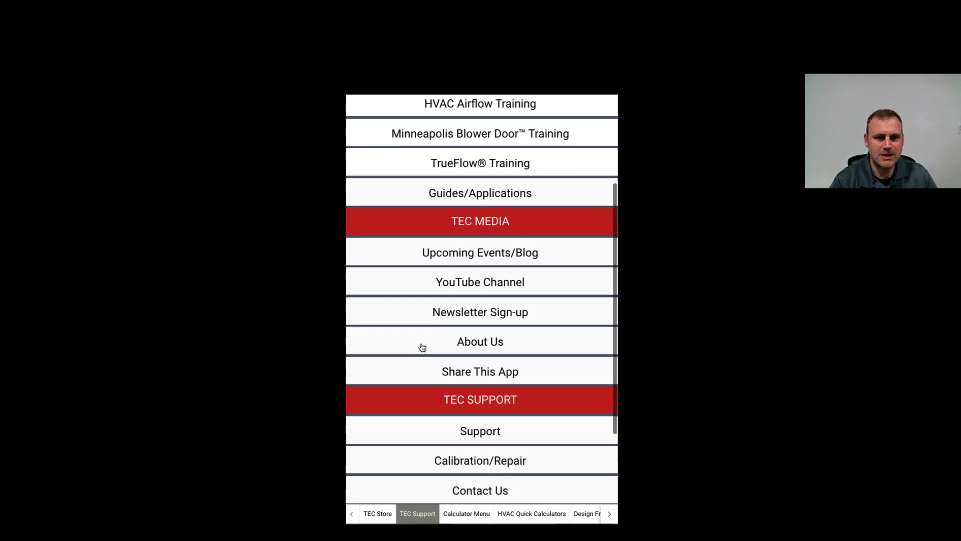
{"action": "scroll", "coordinate": [421, 347], "scroll_direction": "down", "scroll_amount": 2}
{"action": "scroll", "coordinate": [423, 347], "scroll_direction": "down", "scroll_amount": 1}
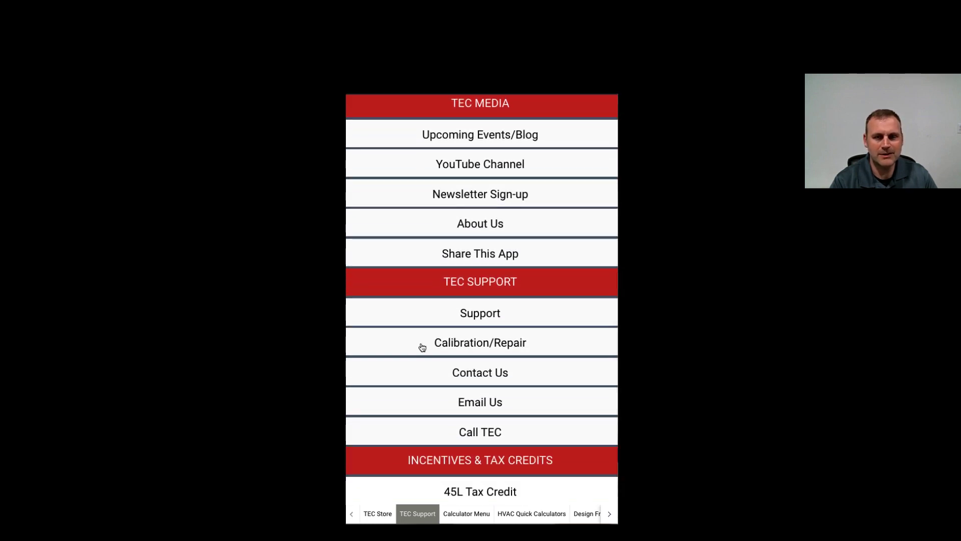
{"action": "left_click", "coordinate": [381, 515]}
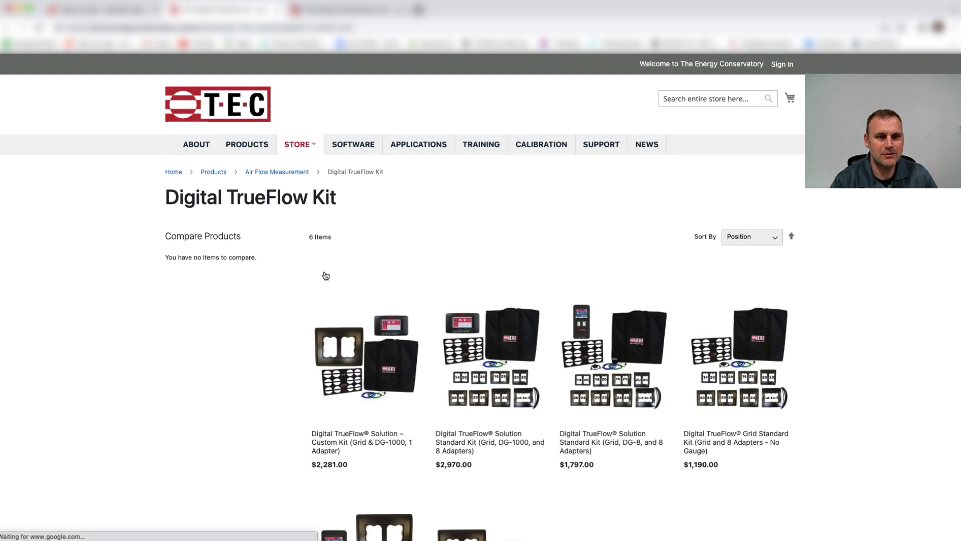
{"action": "scroll", "coordinate": [331, 277], "scroll_direction": "down", "scroll_amount": 2}
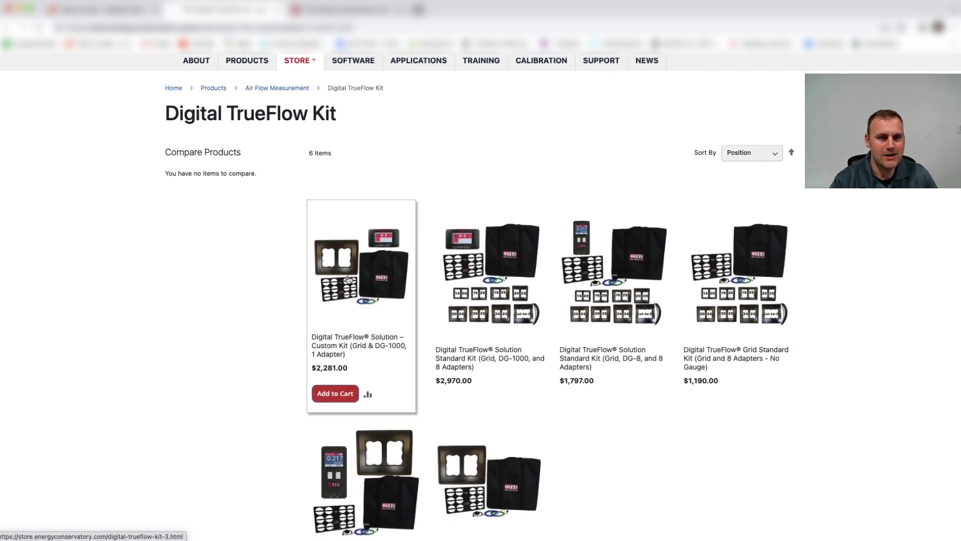
View the Digital TrueFlow Custom Kit details and its Specifications
{"action": "left_click", "coordinate": [349, 280]}
{"action": "scroll", "coordinate": [348, 281], "scroll_direction": "down", "scroll_amount": 3}
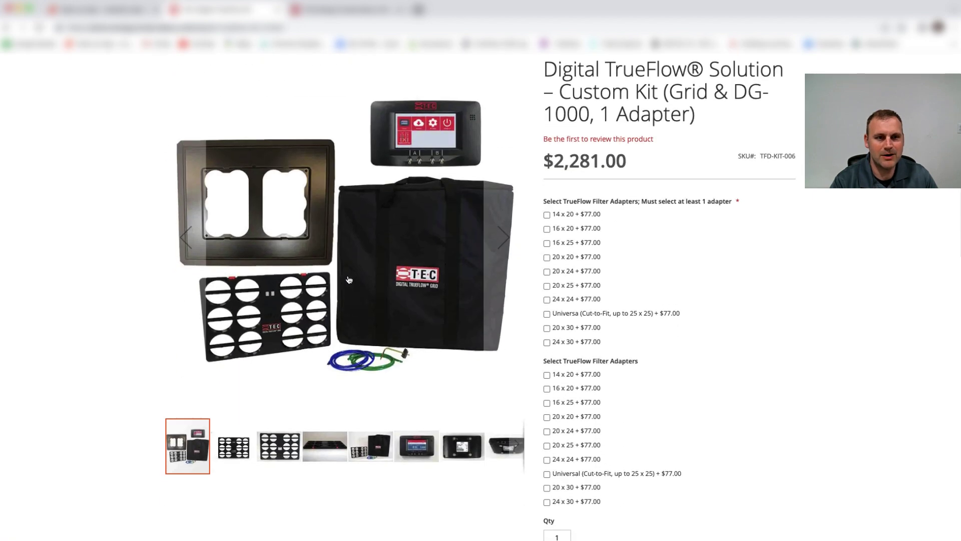
{"action": "scroll", "coordinate": [348, 280], "scroll_direction": "down", "scroll_amount": 5}
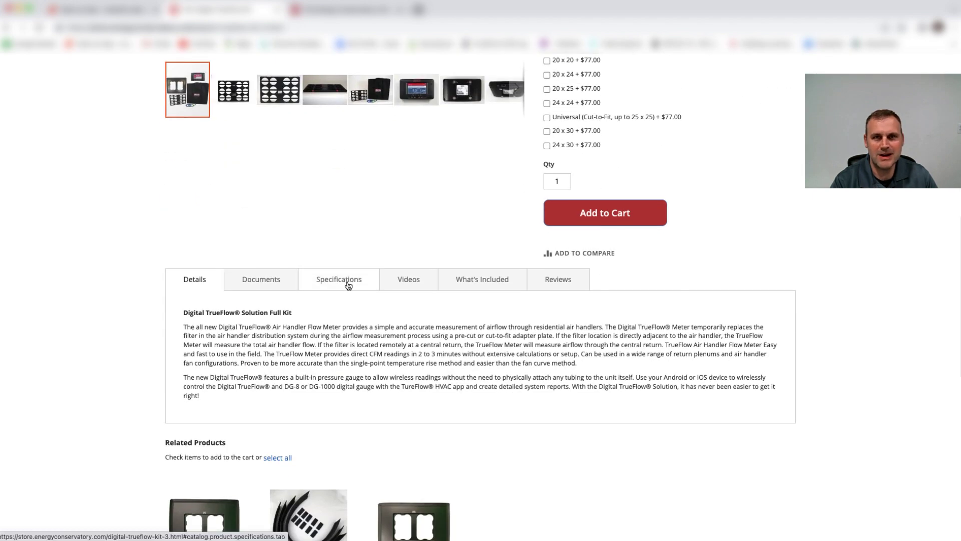
{"action": "left_click", "coordinate": [348, 283]}
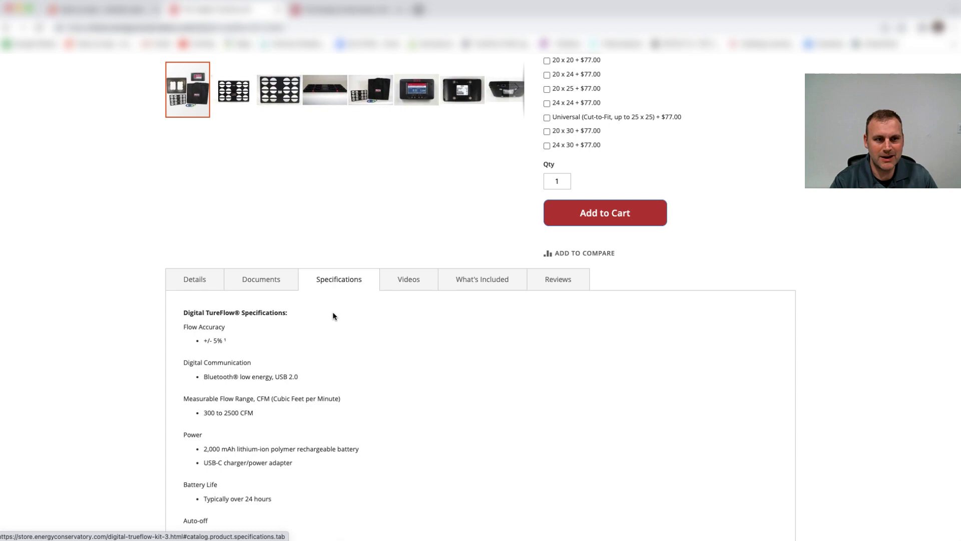
{"action": "scroll", "coordinate": [347, 366], "scroll_direction": "down", "scroll_amount": 3}
{"action": "scroll", "coordinate": [347, 366], "scroll_direction": "down", "scroll_amount": 2}
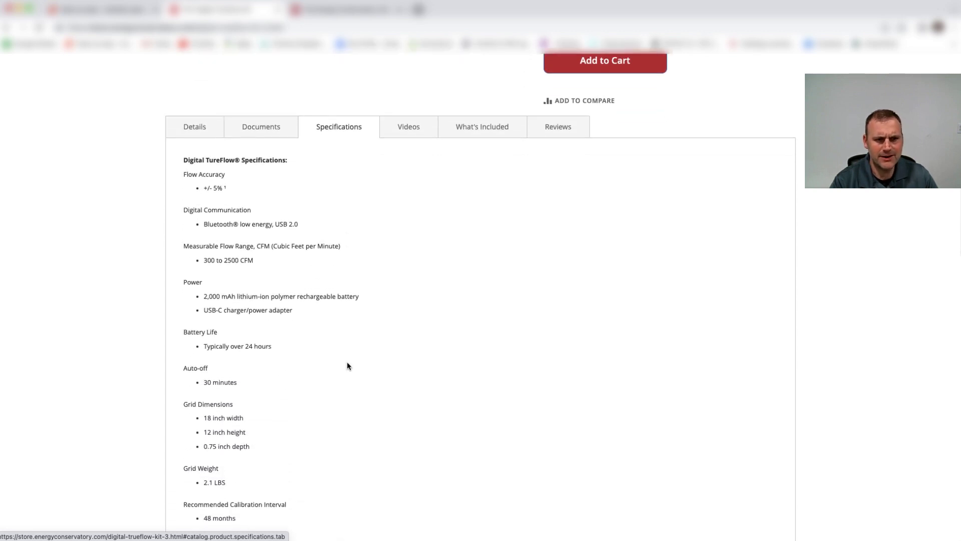
{"action": "scroll", "coordinate": [347, 366], "scroll_direction": "down", "scroll_amount": 2}
{"action": "scroll", "coordinate": [347, 366], "scroll_direction": "down", "scroll_amount": 2}
{"action": "scroll", "coordinate": [347, 366], "scroll_direction": "down", "scroll_amount": 3}
{"action": "scroll", "coordinate": [347, 365], "scroll_direction": "down", "scroll_amount": 2}
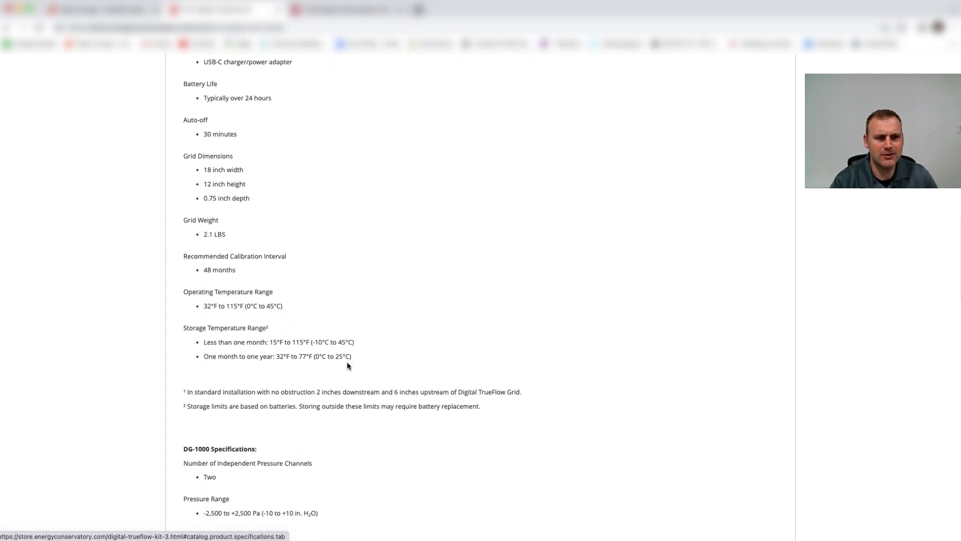
{"action": "scroll", "coordinate": [347, 366], "scroll_direction": "down", "scroll_amount": 3}
{"action": "scroll", "coordinate": [347, 366], "scroll_direction": "down", "scroll_amount": 1}
{"action": "scroll", "coordinate": [347, 366], "scroll_direction": "up", "scroll_amount": 15}
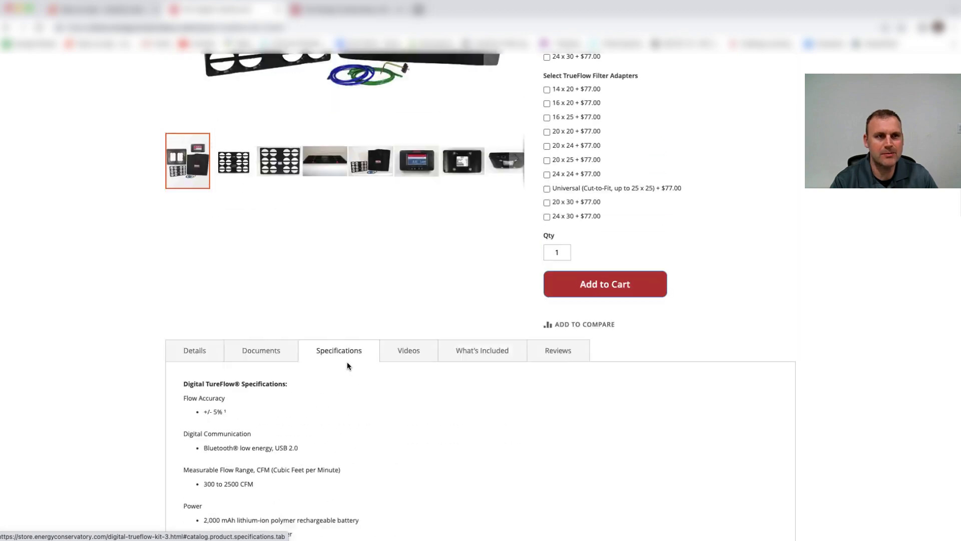
{"action": "scroll", "coordinate": [306, 56], "scroll_direction": "up", "scroll_amount": 2}
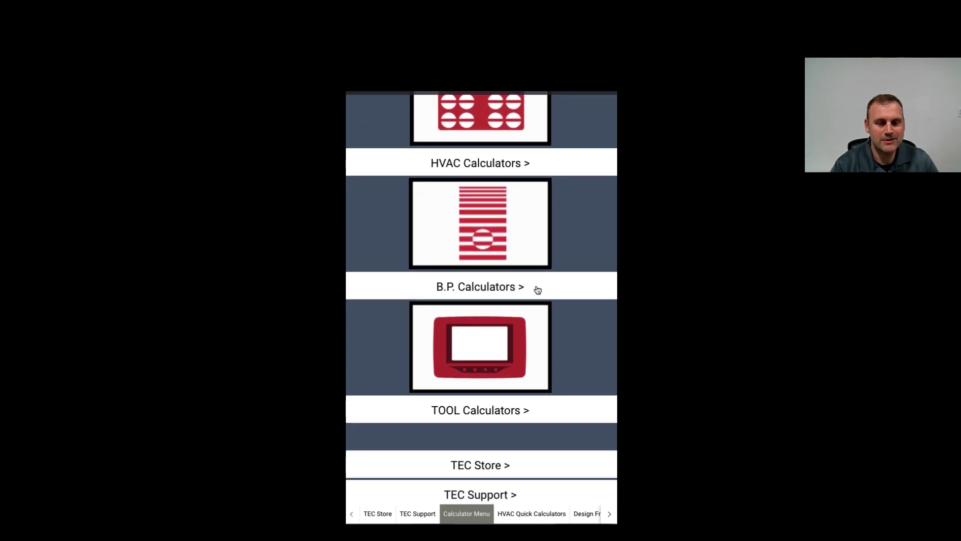
{"action": "scroll", "coordinate": [538, 290], "scroll_direction": "down", "scroll_amount": 1}
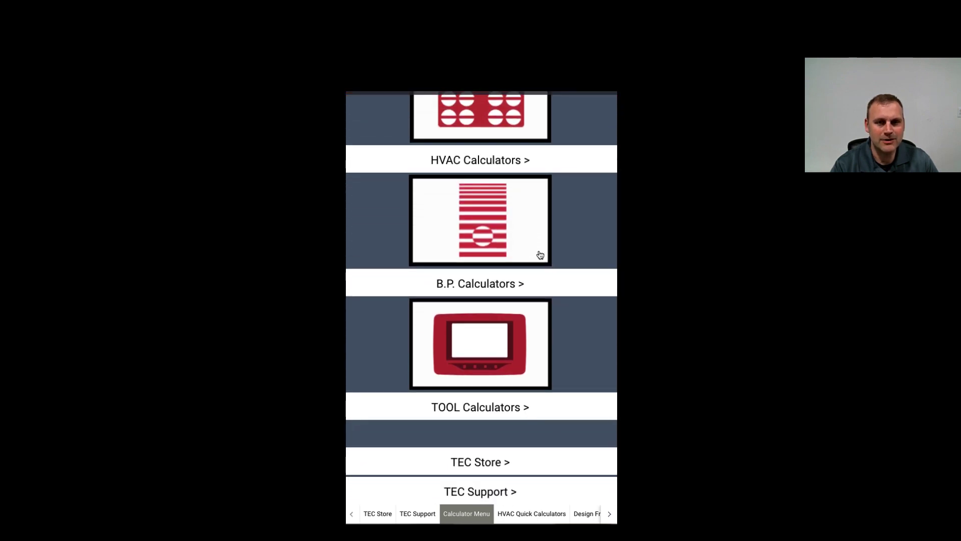
{"action": "scroll", "coordinate": [539, 255], "scroll_direction": "up", "scroll_amount": 3}
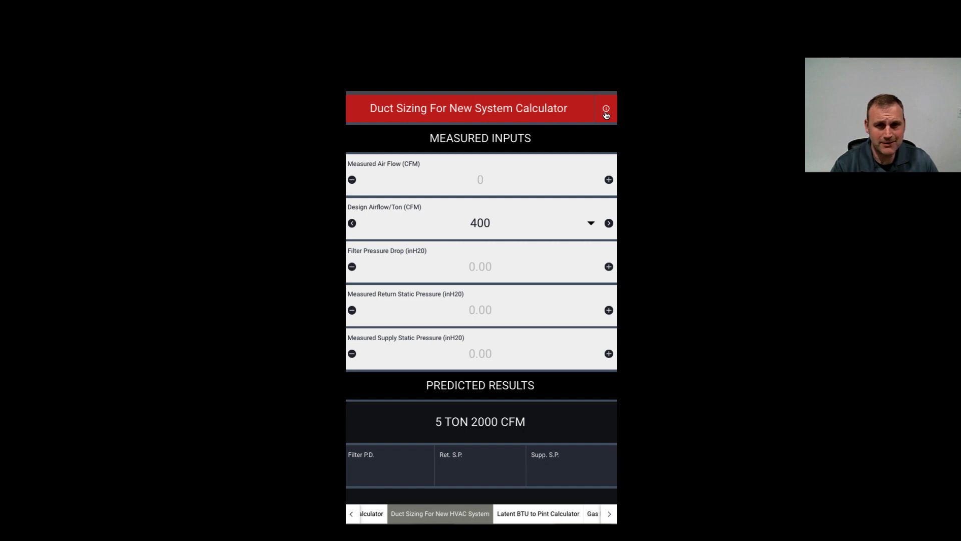
Read the Duct Sizing calculator's Info explanation and dismiss it with OK
{"action": "left_click", "coordinate": [606, 109]}
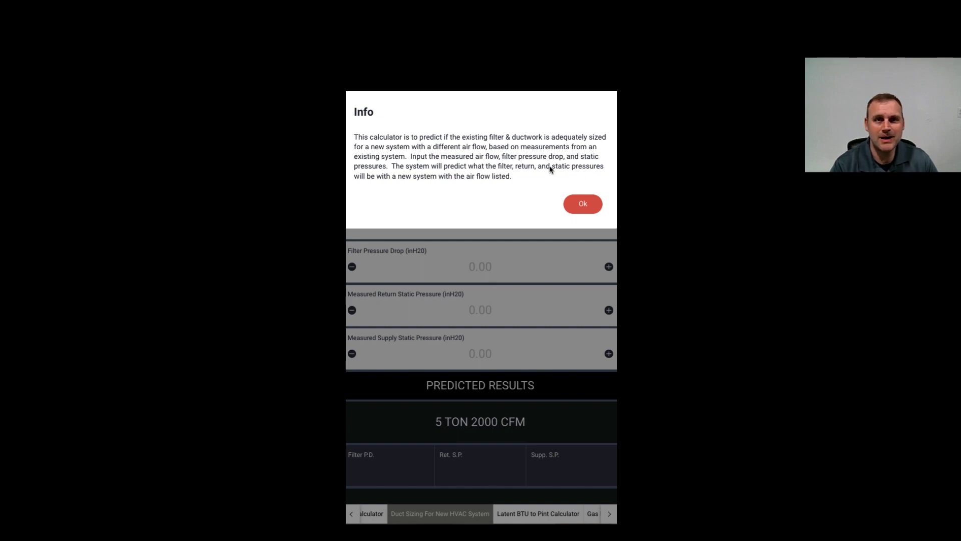
{"action": "left_click", "coordinate": [580, 205]}
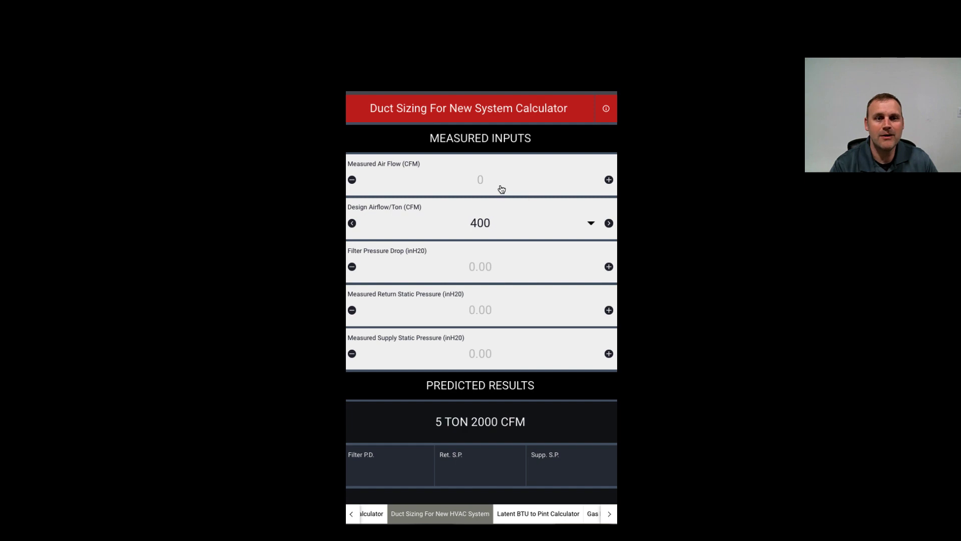
Enter 1200 CFM measured air flow and keep 400 CFM per ton design airflow
{"action": "left_click", "coordinate": [486, 184]}
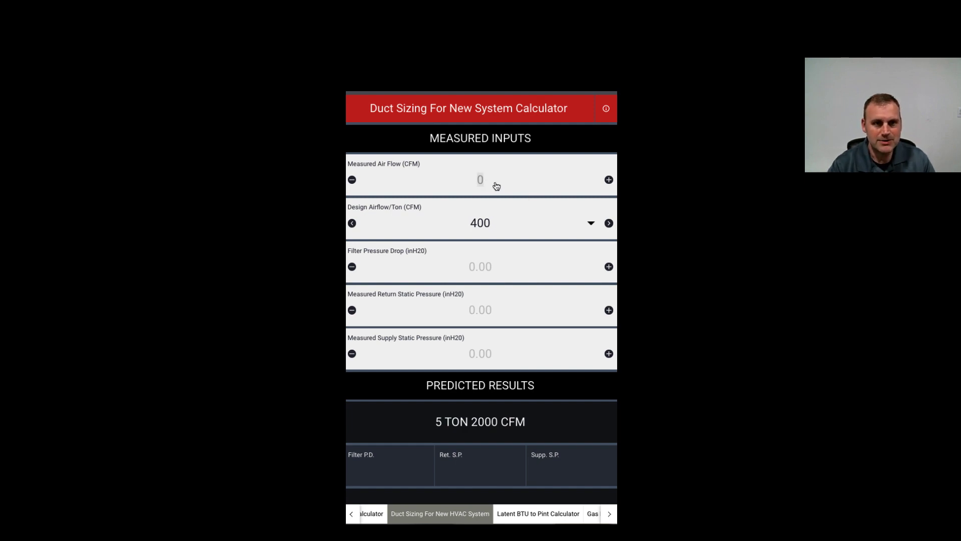
{"action": "type", "text": "1200"}
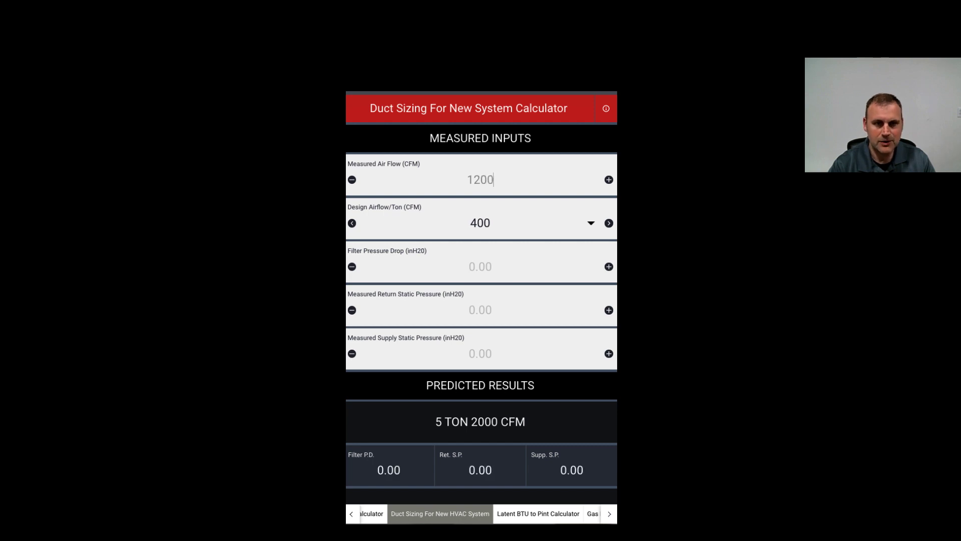
{"action": "left_click", "coordinate": [489, 228]}
{"action": "left_click", "coordinate": [433, 226]}
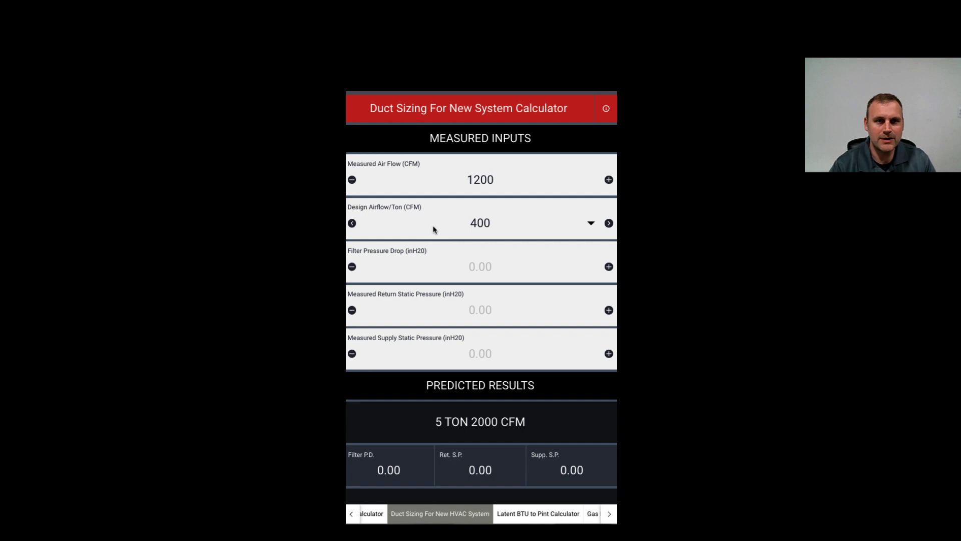
Enter 0.20 inH2O for filter pressure drop, return static and supply static pressures
{"action": "left_click", "coordinate": [484, 268]}
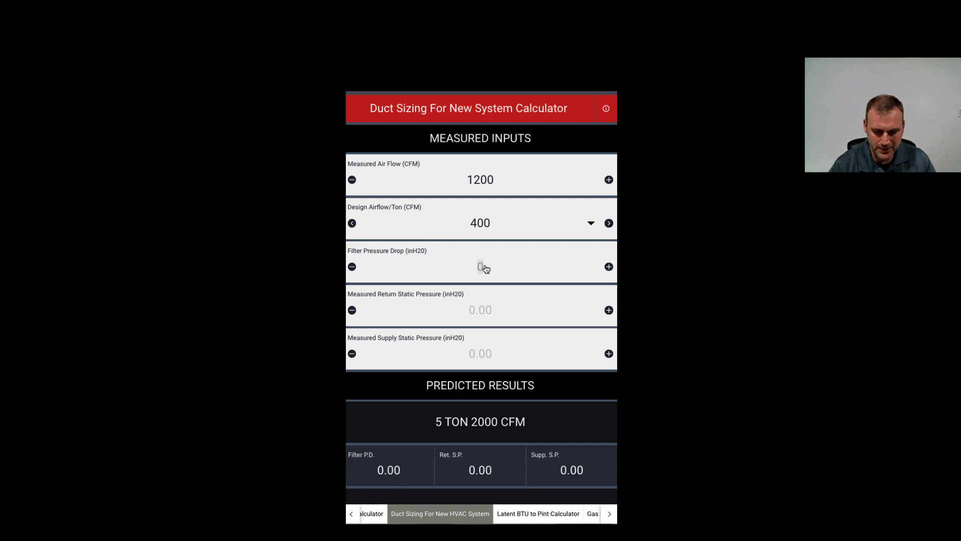
{"action": "type", "text": ".2"}
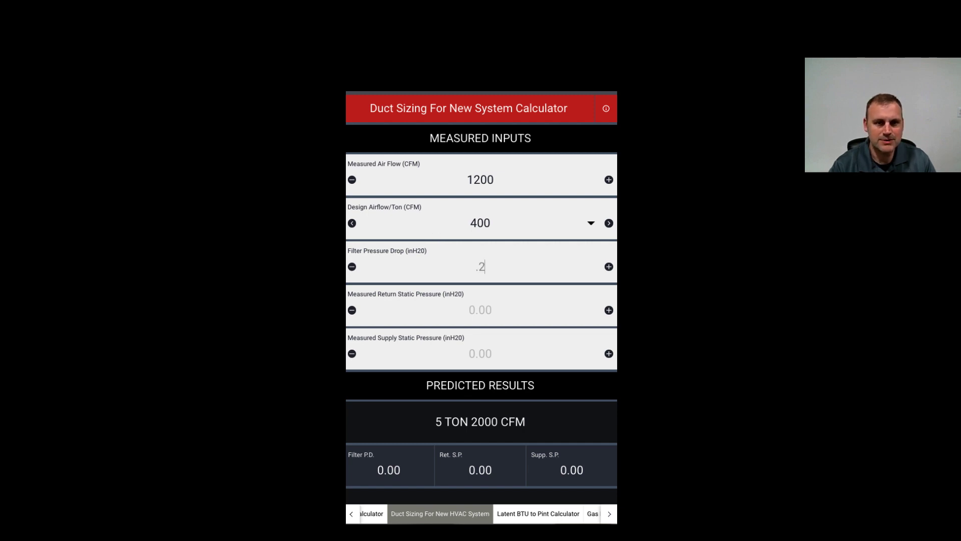
{"action": "left_click", "coordinate": [481, 311]}
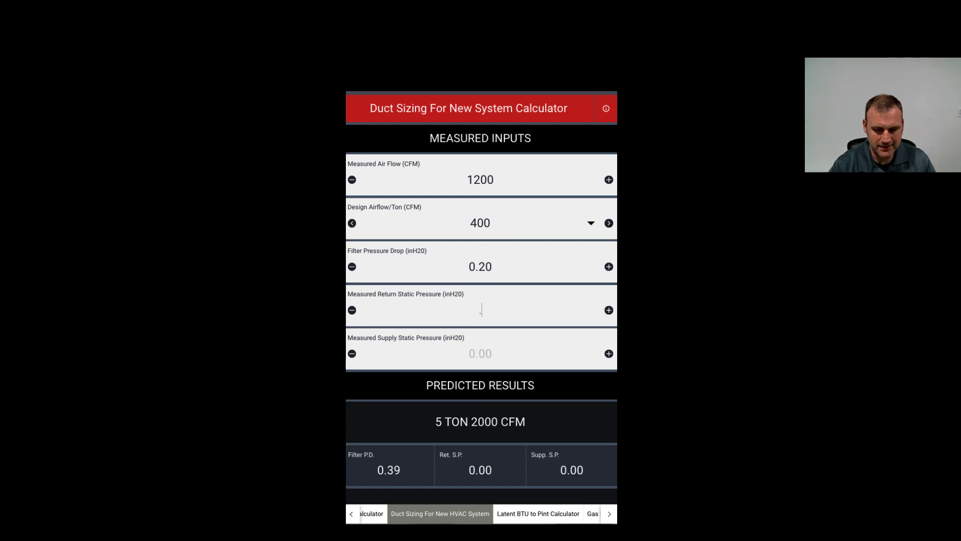
{"action": "type", "text": "2"}
{"action": "left_click", "coordinate": [483, 353]}
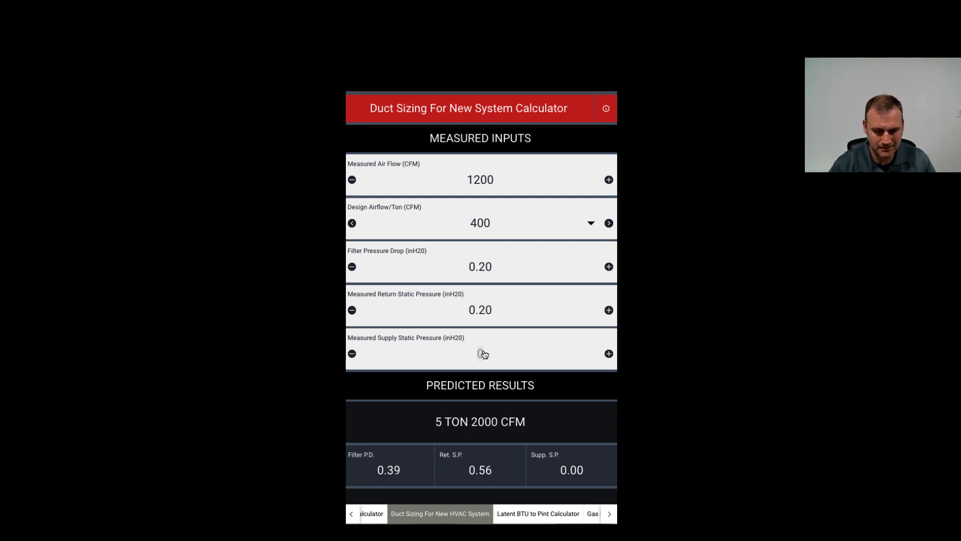
{"action": "type", "text": ".2"}
{"action": "key", "text": "Return"}
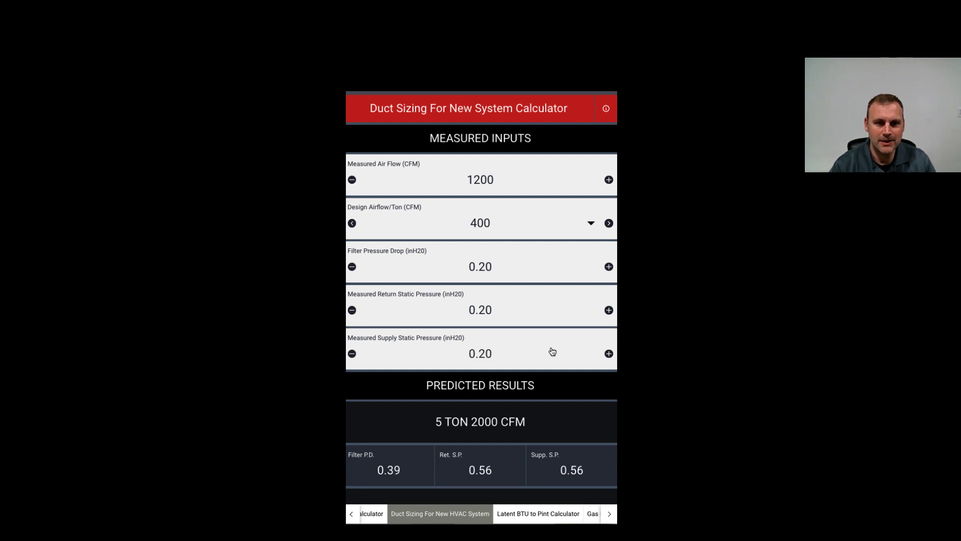
{"action": "scroll", "coordinate": [549, 343], "scroll_direction": "down", "scroll_amount": 2}
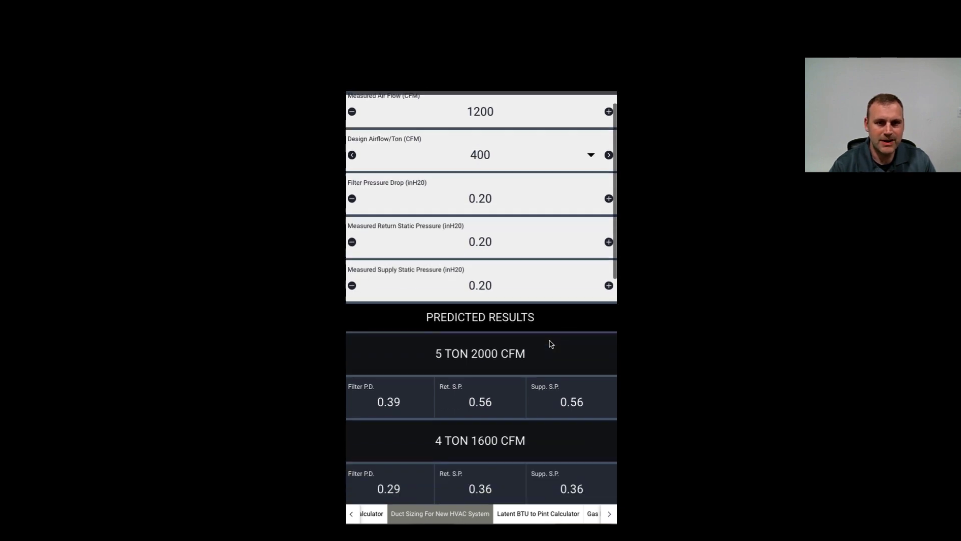
{"action": "scroll", "coordinate": [550, 344], "scroll_direction": "down", "scroll_amount": 2}
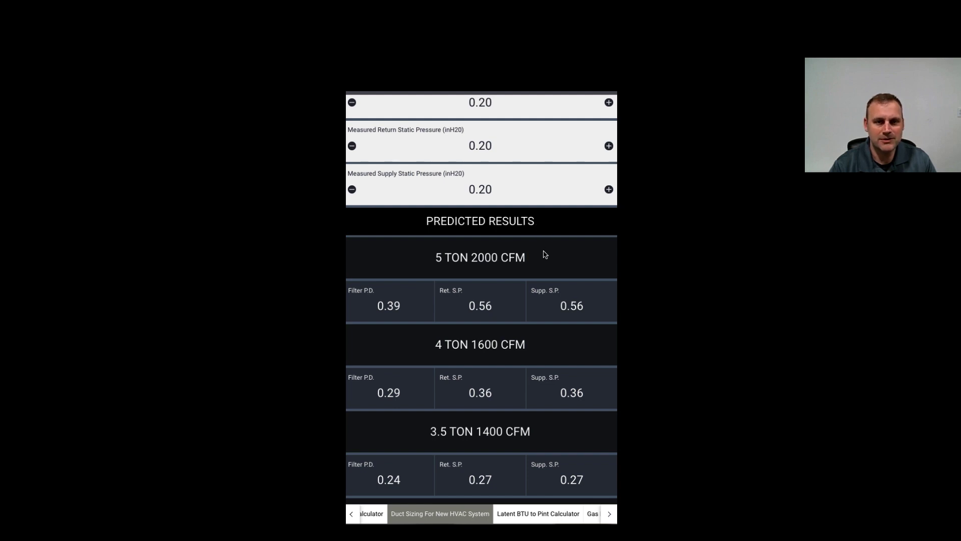
{"action": "scroll", "coordinate": [543, 253], "scroll_direction": "down", "scroll_amount": 2}
{"action": "scroll", "coordinate": [544, 254], "scroll_direction": "down", "scroll_amount": 1}
{"action": "scroll", "coordinate": [546, 252], "scroll_direction": "down", "scroll_amount": 2}
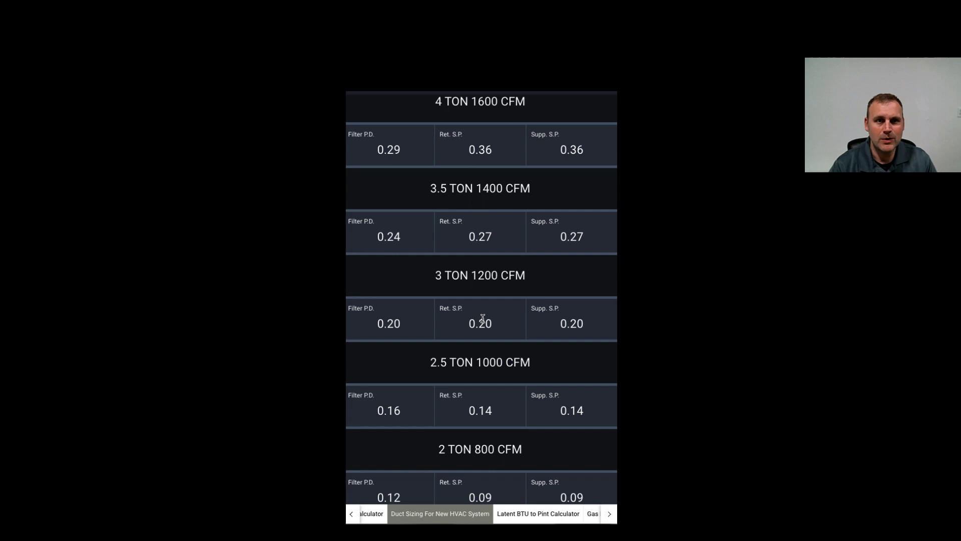
{"action": "scroll", "coordinate": [481, 320], "scroll_direction": "up", "scroll_amount": 2}
{"action": "scroll", "coordinate": [423, 255], "scroll_direction": "up", "scroll_amount": 1}
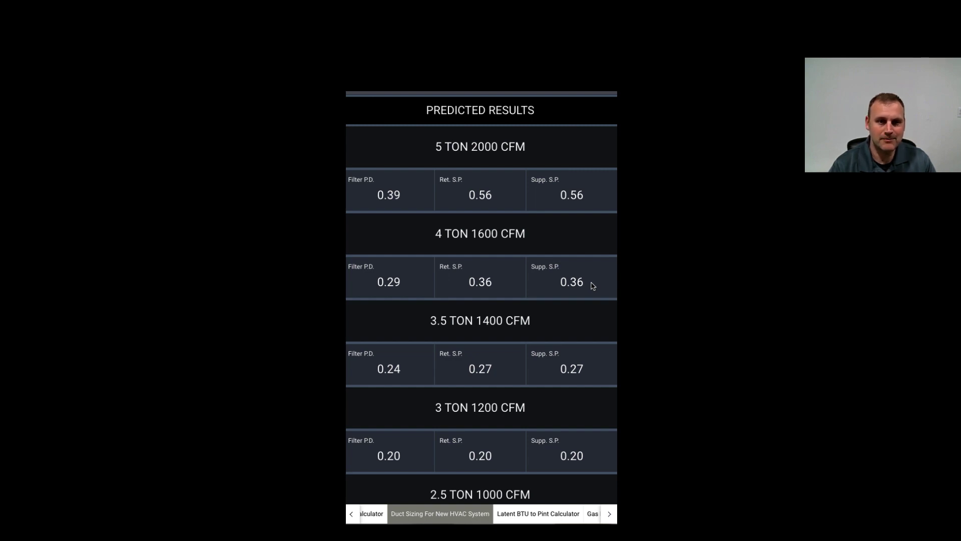
{"action": "scroll", "coordinate": [581, 289], "scroll_direction": "down", "scroll_amount": 1}
{"action": "scroll", "coordinate": [581, 289], "scroll_direction": "down", "scroll_amount": 2}
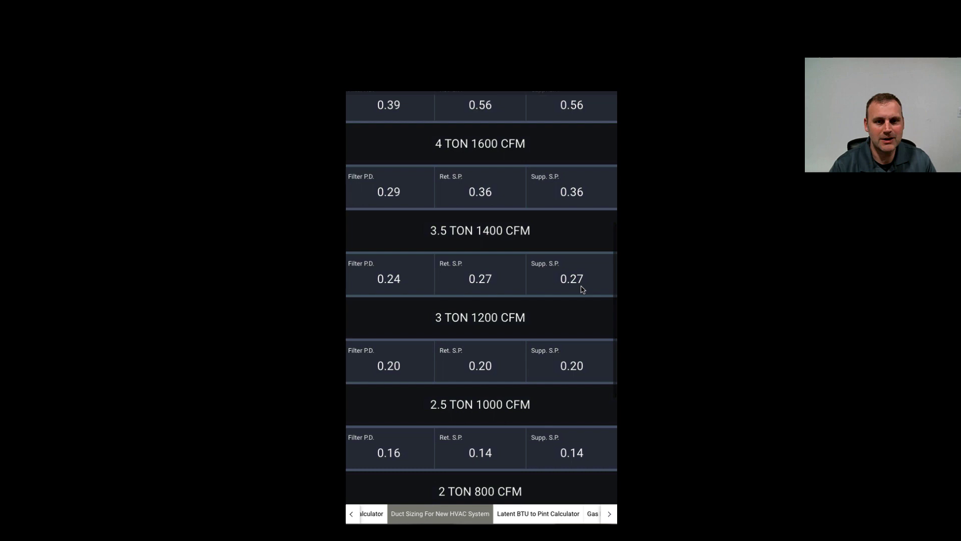
{"action": "scroll", "coordinate": [579, 281], "scroll_direction": "down", "scroll_amount": 1}
{"action": "scroll", "coordinate": [579, 288], "scroll_direction": "down", "scroll_amount": 3}
{"action": "scroll", "coordinate": [581, 286], "scroll_direction": "down", "scroll_amount": 2}
{"action": "scroll", "coordinate": [580, 286], "scroll_direction": "down", "scroll_amount": 1}
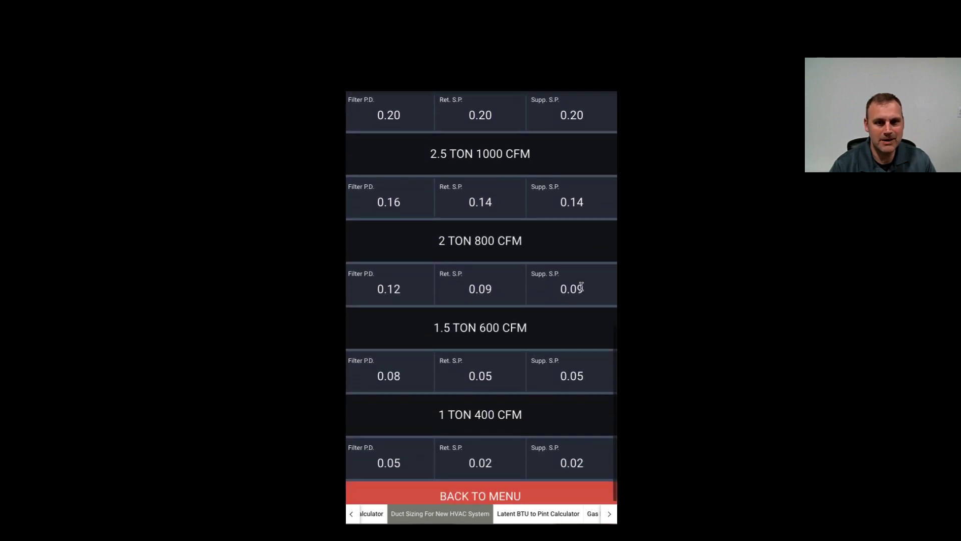
{"action": "scroll", "coordinate": [581, 286], "scroll_direction": "down", "scroll_amount": 1}
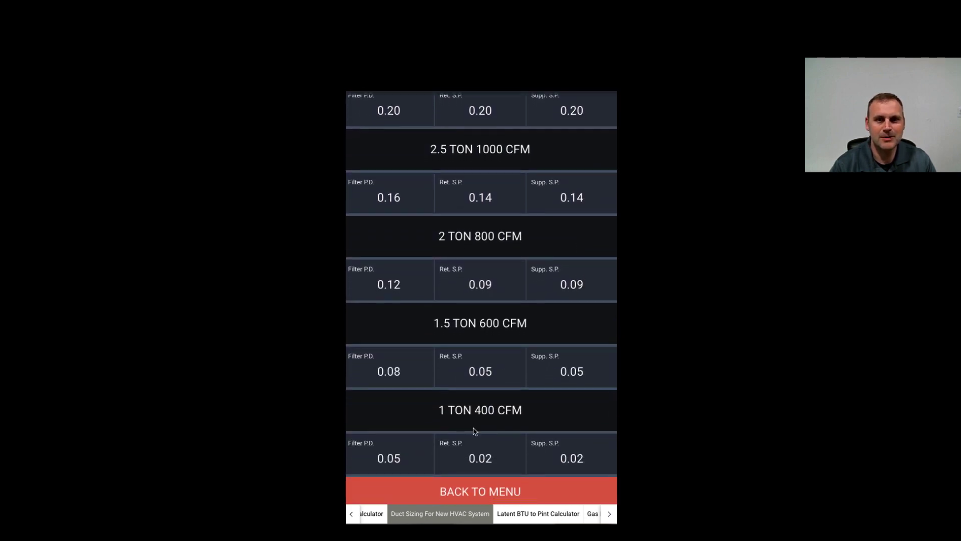
Review predicted results from 5 ton down to 1 ton and return to the Calculator Menu
{"action": "left_click", "coordinate": [465, 493]}
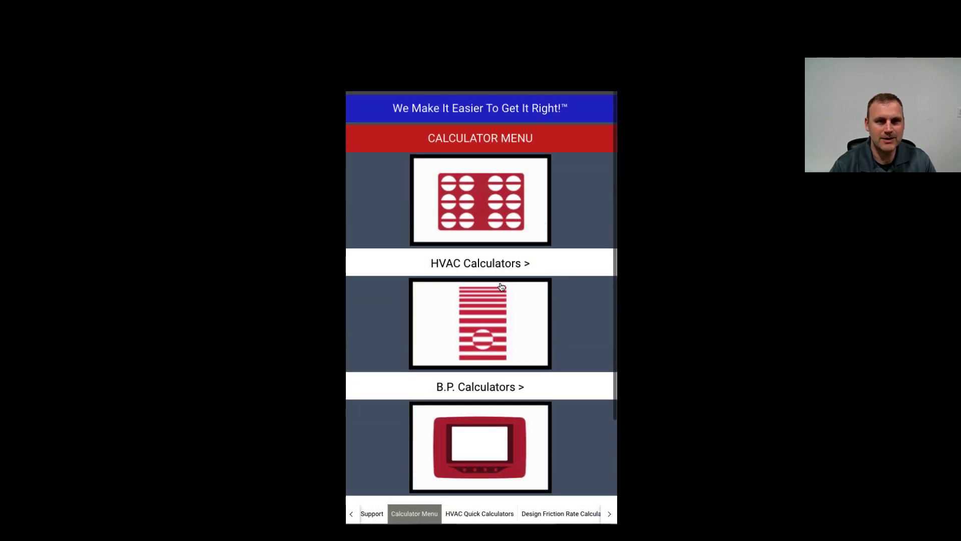